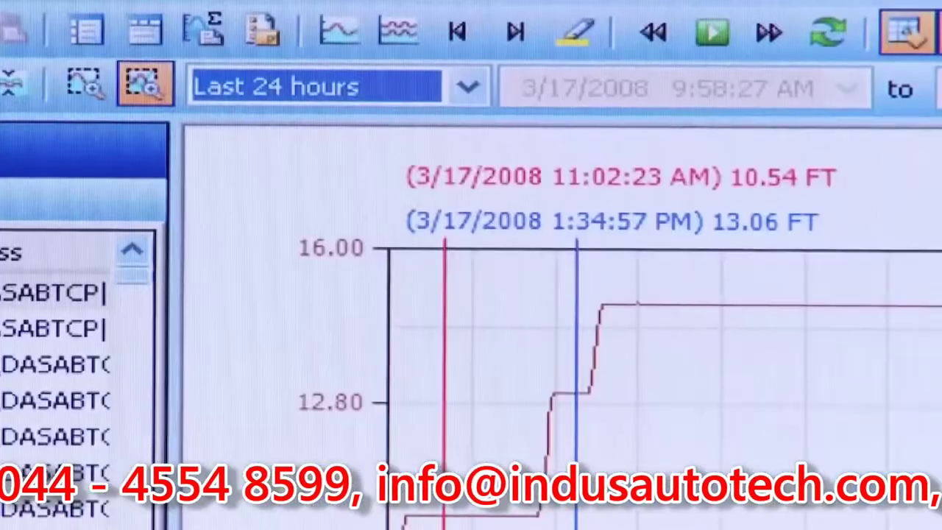
Step: Limit the tank level trend to the last 2 hours and drag the red time cursor earlier
{"action": "left_click", "coordinate": [468, 87]}
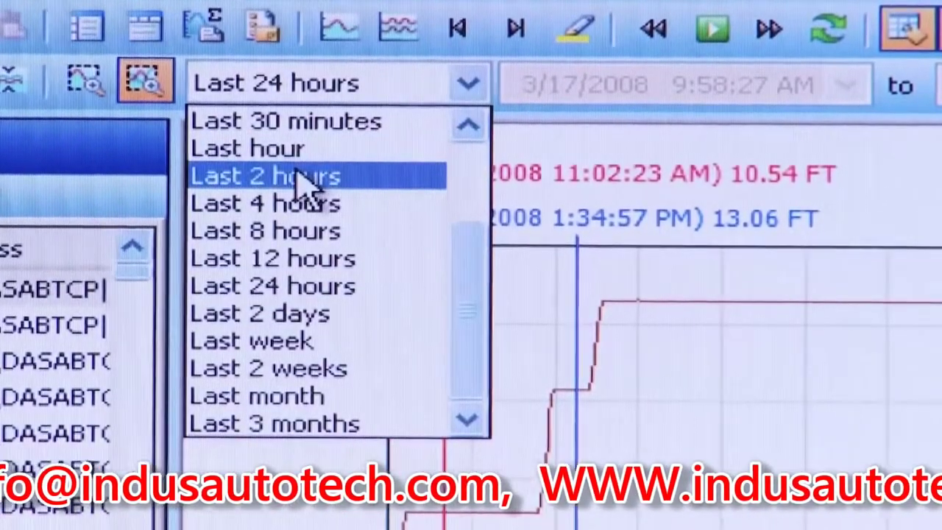
{"action": "left_click", "coordinate": [298, 177]}
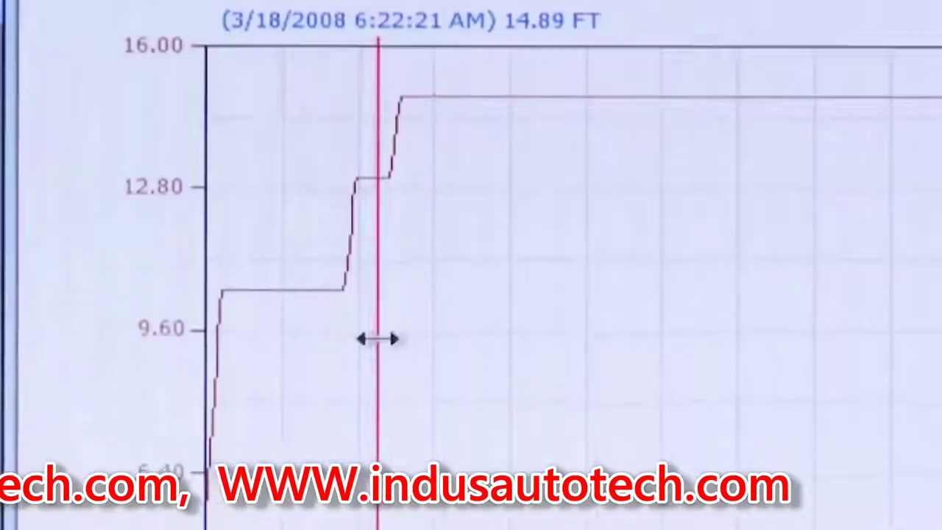
{"action": "left_click_drag", "start_coordinate": [487, 198], "coordinate": [447, 196]}
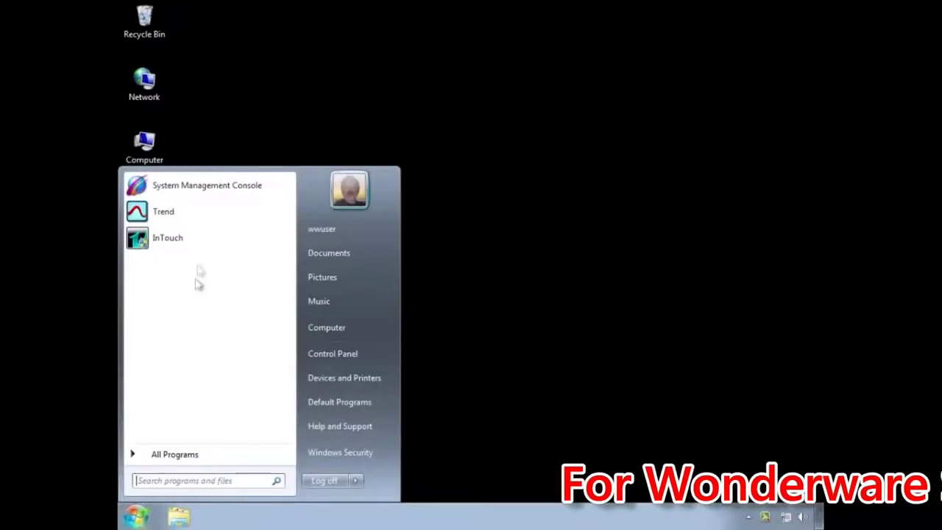
Step: Launch System Management Console, open EMHIST02's Configuration Editor, and start the Tag Importer wizard
{"action": "left_click", "coordinate": [219, 187]}
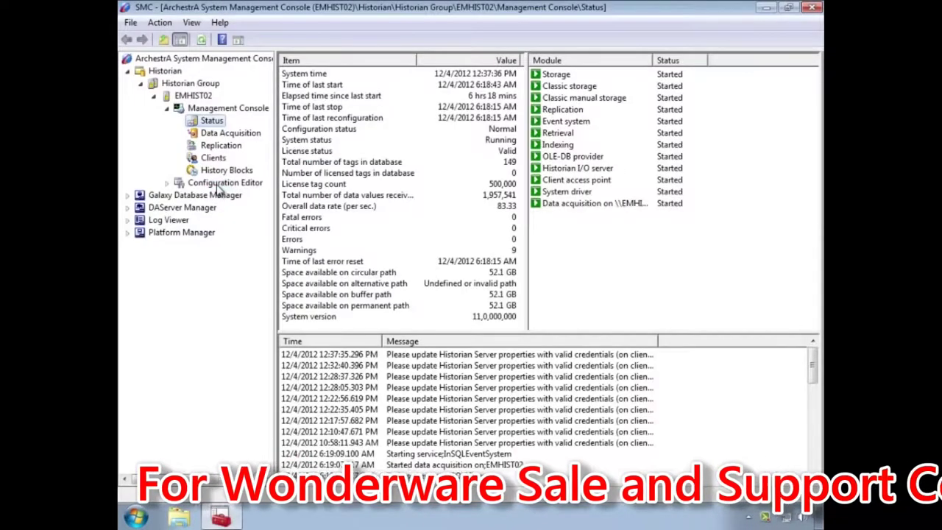
{"action": "left_click", "coordinate": [221, 183]}
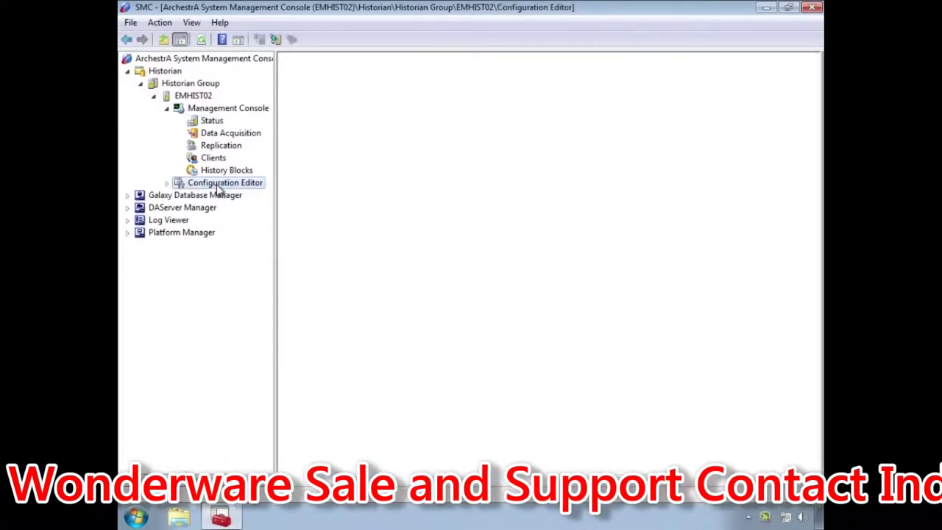
{"action": "left_click", "coordinate": [276, 40]}
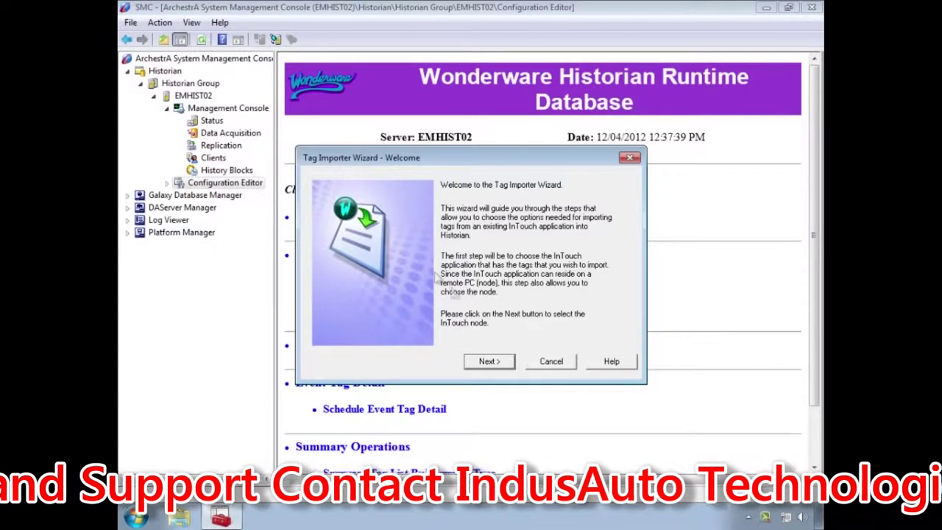
Step: Add the Reactor5-InTouch tagname.x file as the InTouch node, ignoring the APPEDIT.LOK warning
{"action": "left_click", "coordinate": [489, 361]}
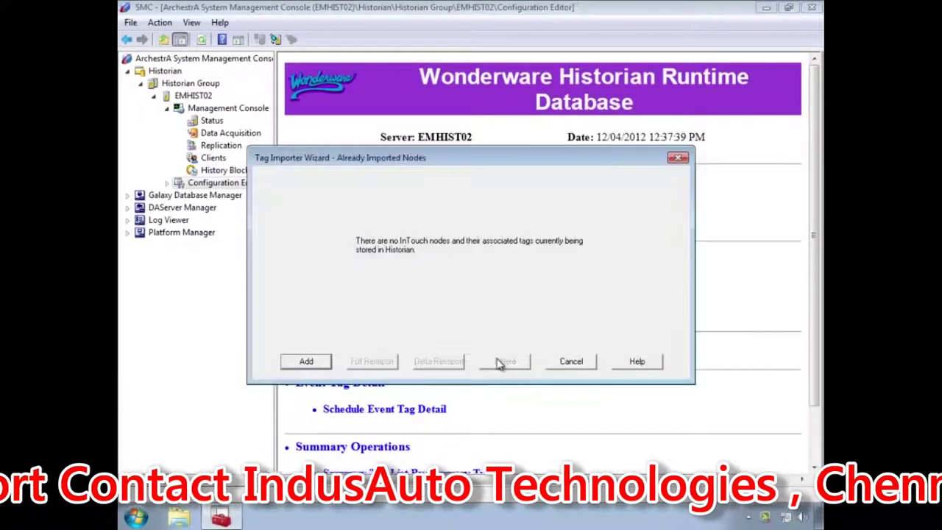
{"action": "left_click", "coordinate": [330, 363]}
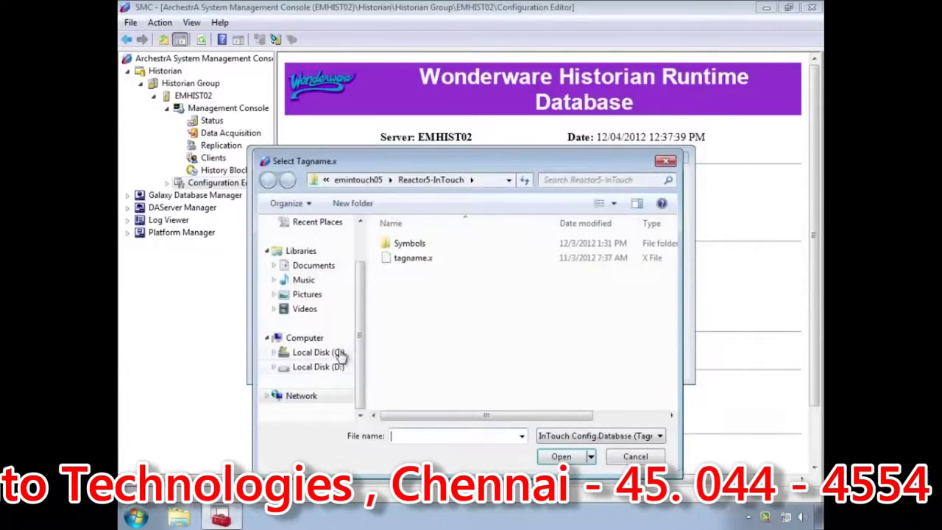
{"action": "left_click", "coordinate": [413, 258]}
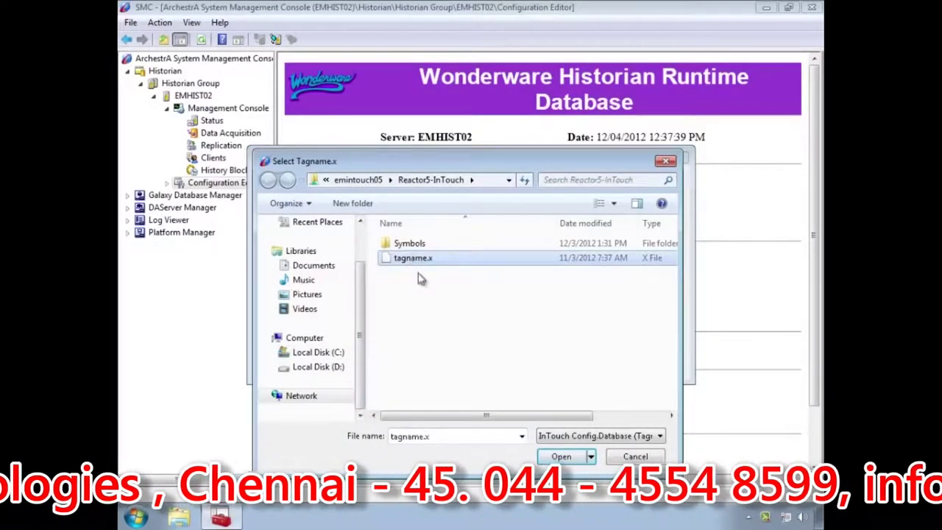
{"action": "left_click", "coordinate": [559, 456]}
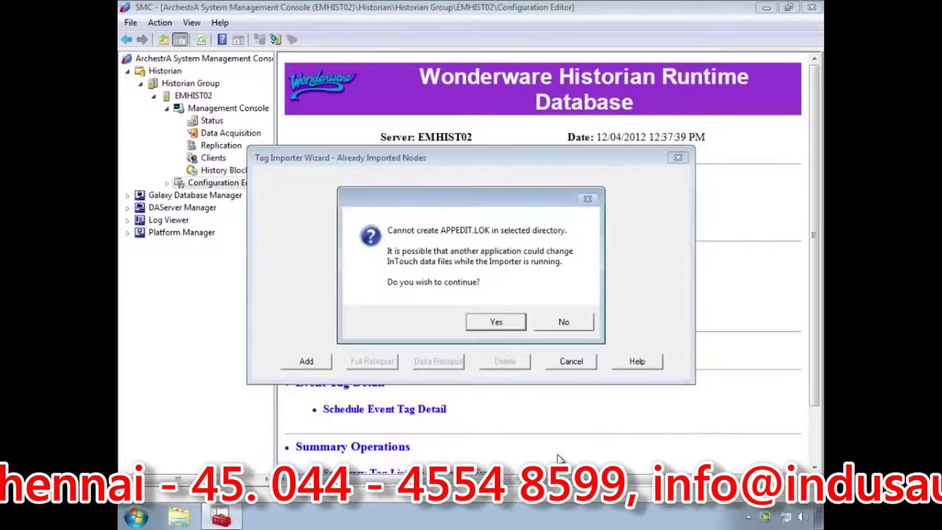
{"action": "left_click", "coordinate": [495, 322]}
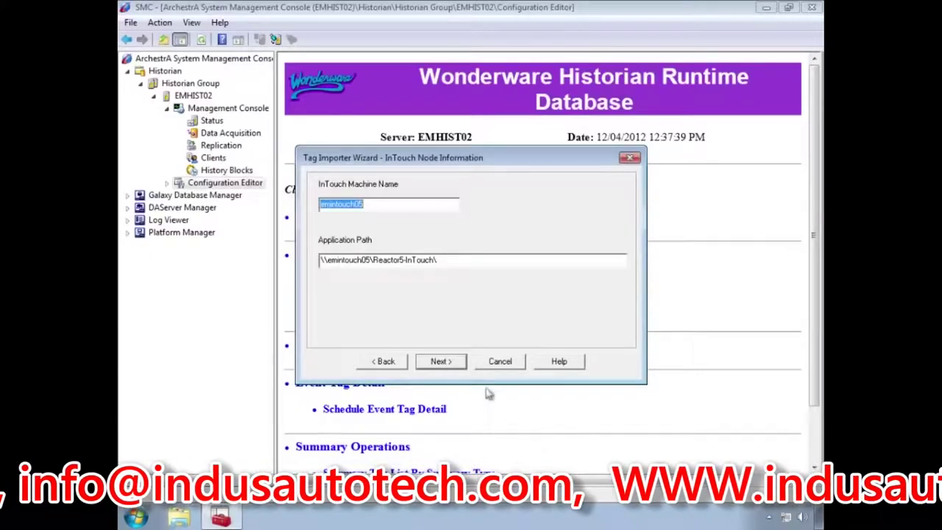
{"action": "left_click", "coordinate": [440, 361]}
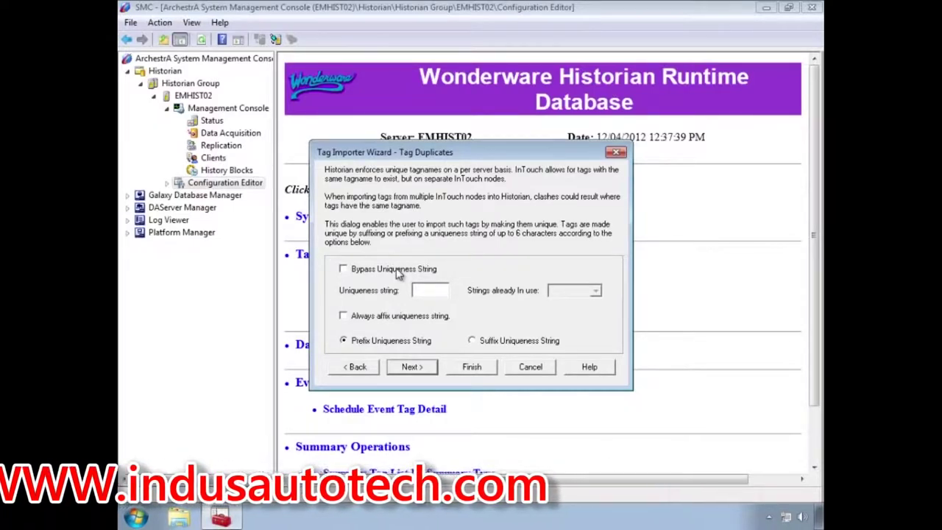
Step: Bypass the uniqueness string, include Memory tags, and keep delta storage for the import
{"action": "left_click", "coordinate": [395, 269]}
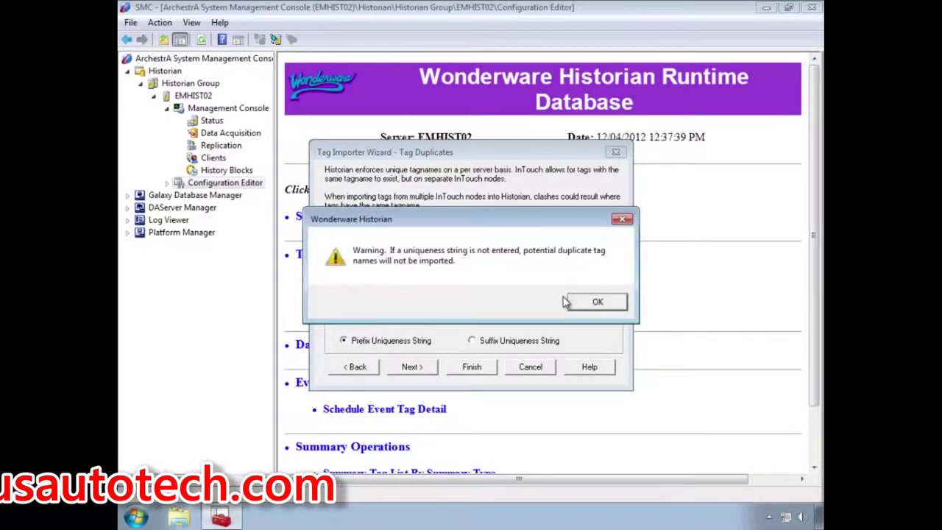
{"action": "left_click", "coordinate": [594, 303]}
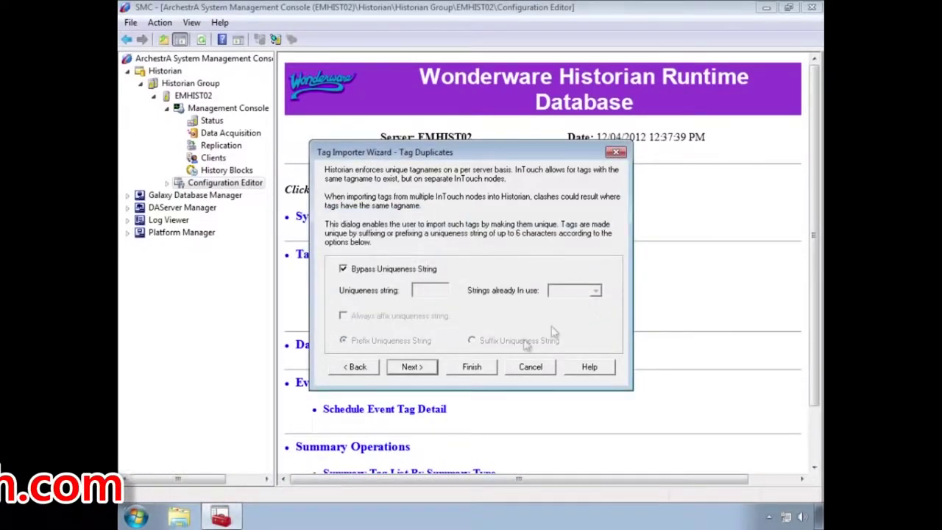
{"action": "left_click", "coordinate": [411, 367]}
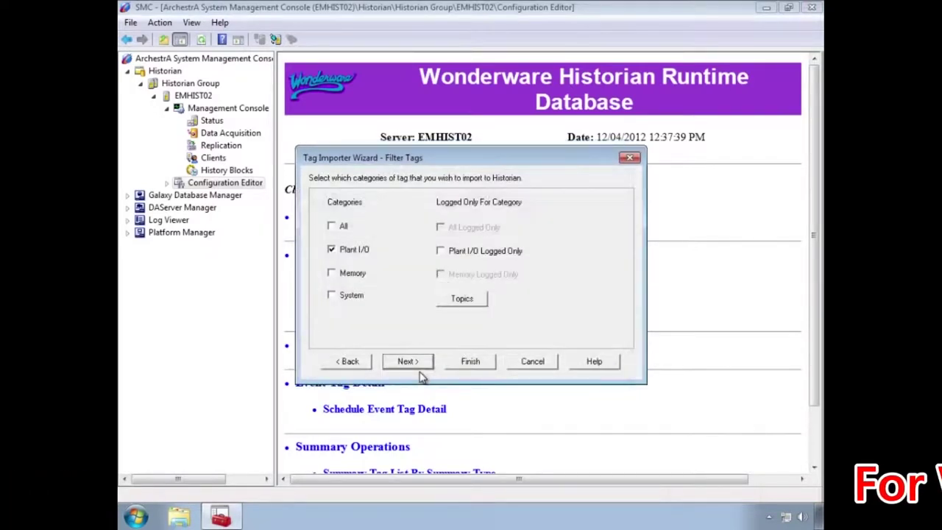
{"action": "left_click", "coordinate": [339, 274]}
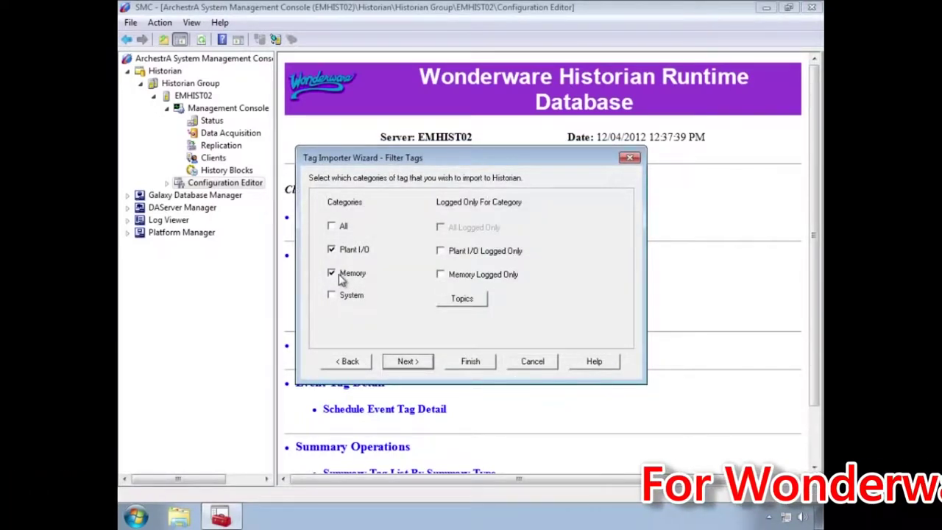
{"action": "left_click", "coordinate": [409, 362]}
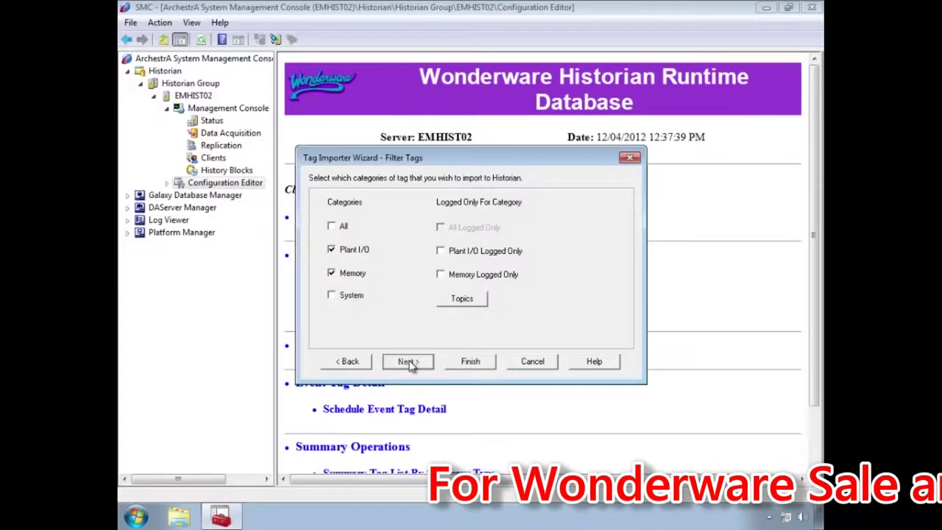
{"action": "left_click", "coordinate": [413, 374]}
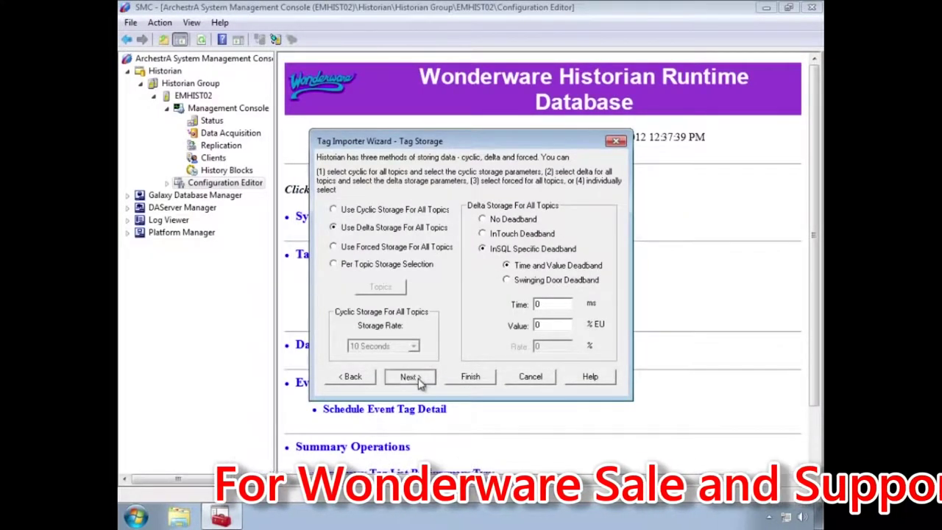
Step: Run the InTouch tag import into Historian and acknowledge its completion
{"action": "left_click", "coordinate": [494, 361]}
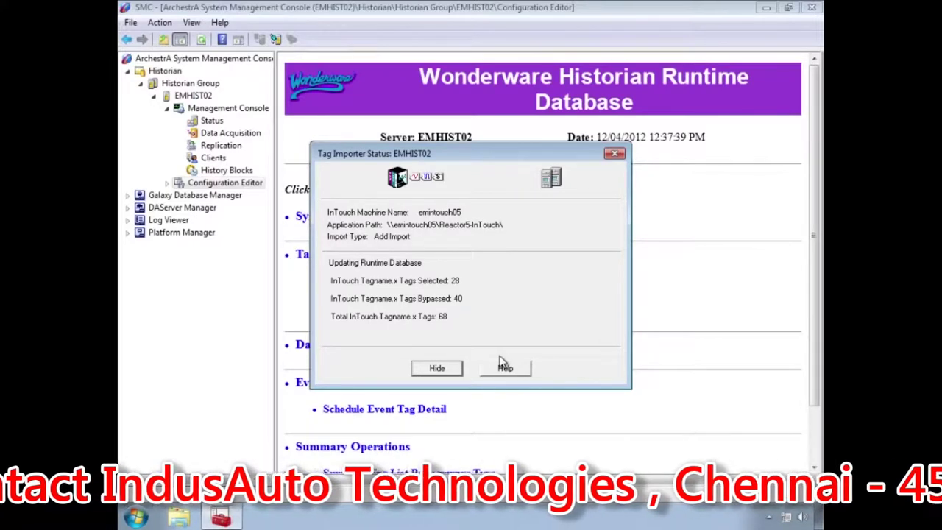
{"action": "left_click", "coordinate": [437, 369]}
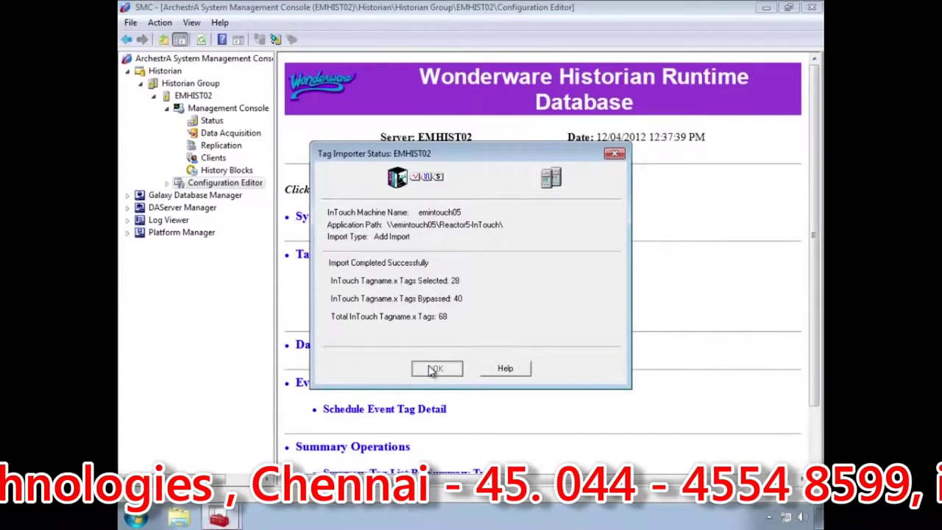
{"action": "left_click", "coordinate": [431, 370]}
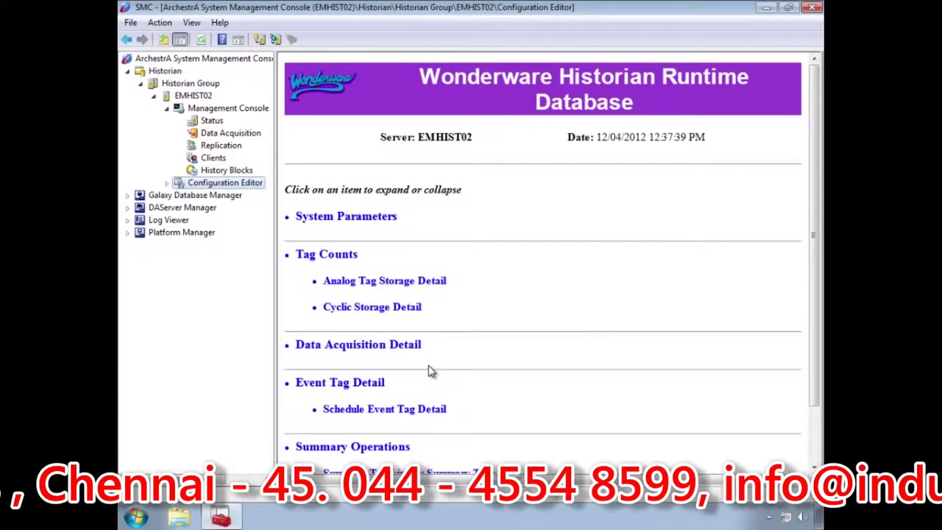
Step: Commit the pending changes from the Configuration Editor to the Historian runtime database
{"action": "right_click", "coordinate": [233, 181]}
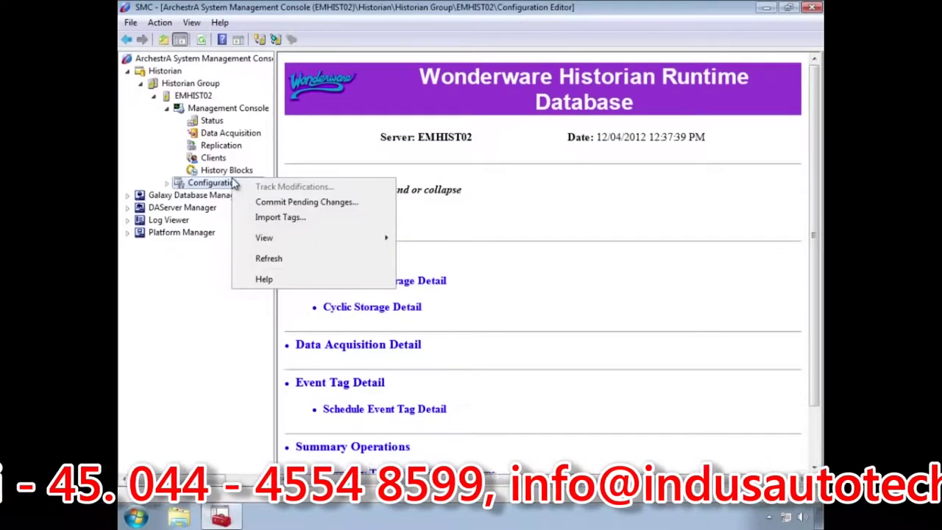
{"action": "left_click", "coordinate": [276, 203]}
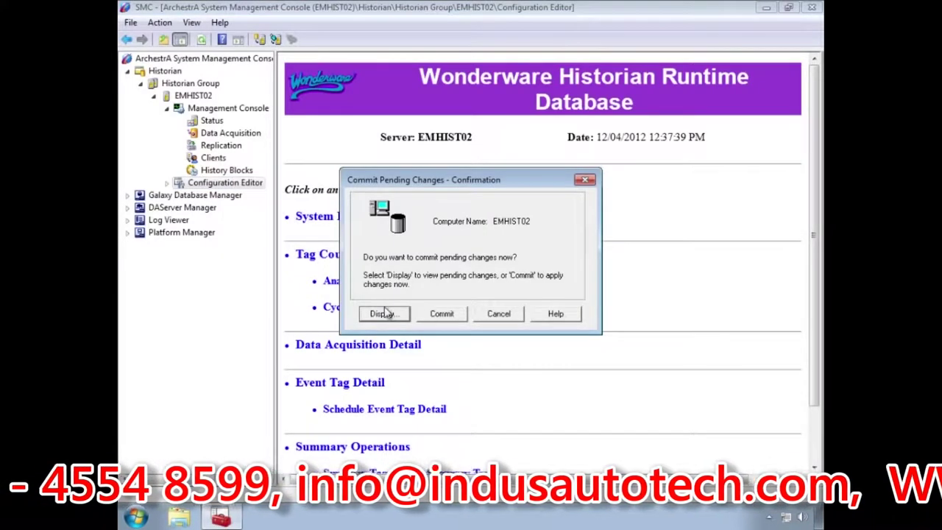
{"action": "left_click", "coordinate": [441, 314]}
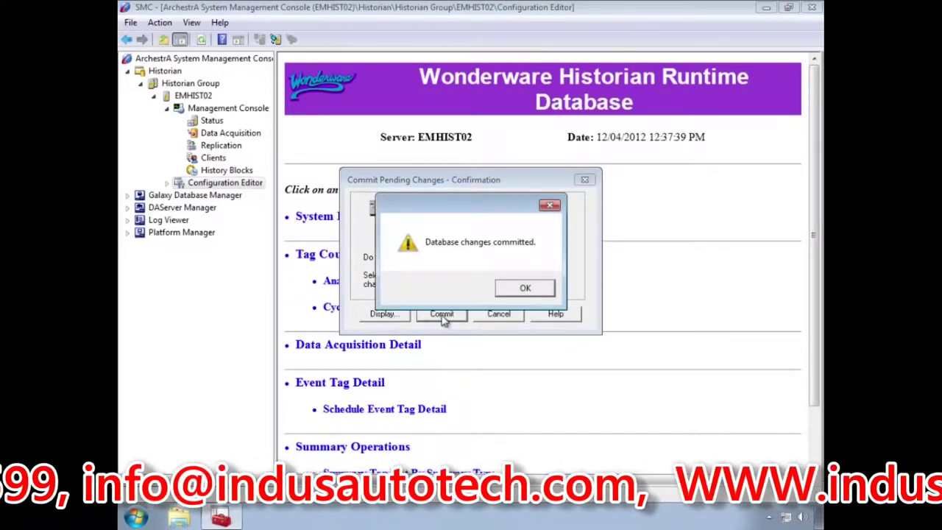
{"action": "left_click", "coordinate": [523, 291]}
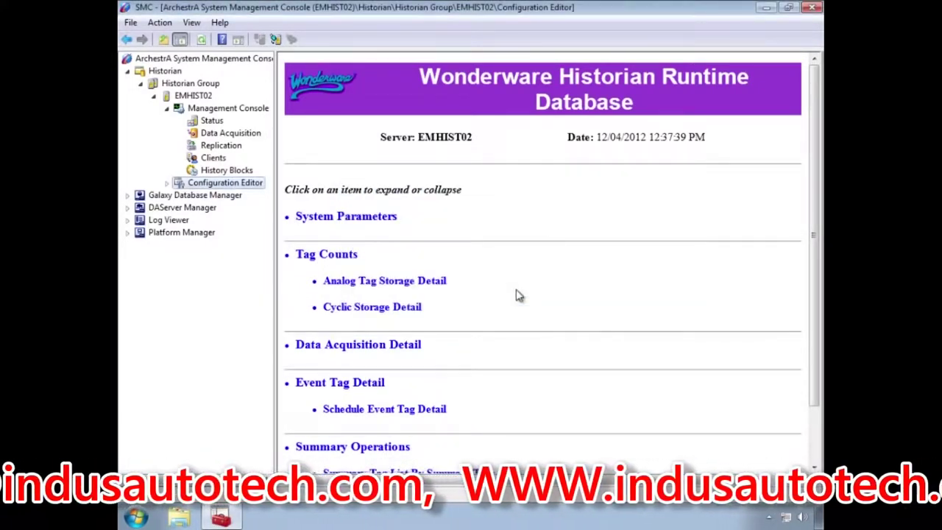
Step: Review the Historian's Data Acquisition list in the console tree
{"action": "left_click", "coordinate": [226, 137]}
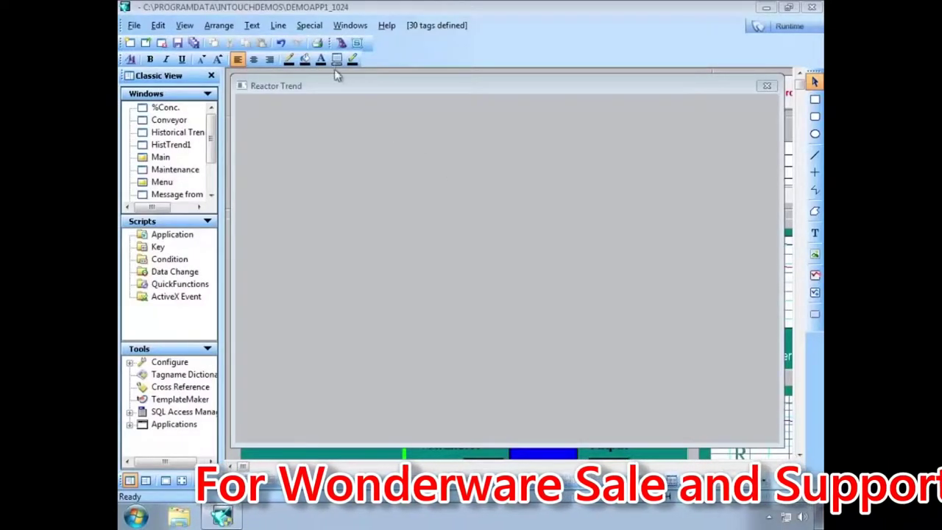
Step: Install the aaHistClientTrend Control via Special > Configure > Wizard/ActiveX Installation
{"action": "left_click", "coordinate": [308, 27]}
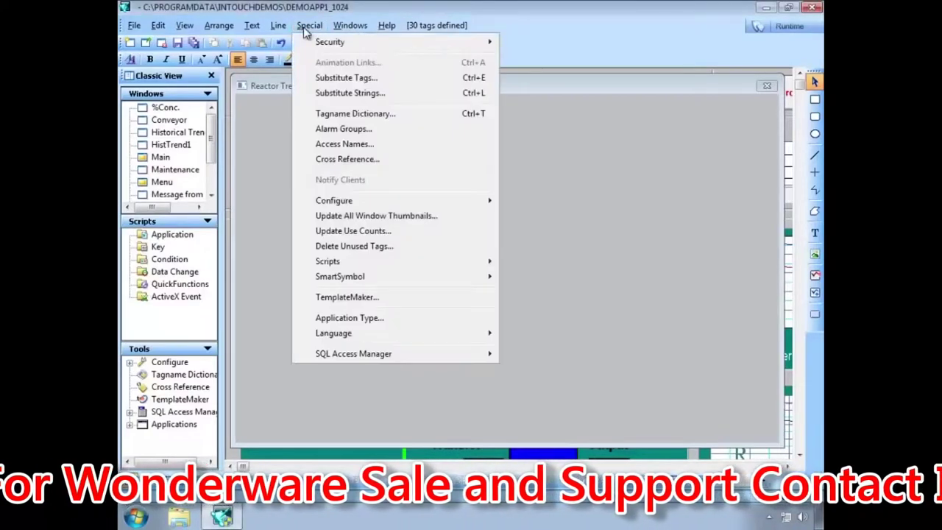
{"action": "mouse_move", "coordinate": [373, 201]}
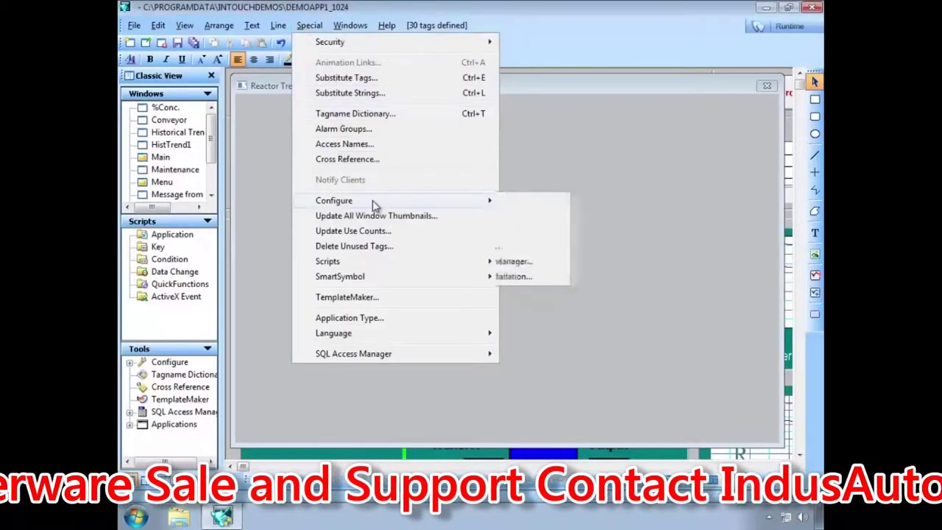
{"action": "left_click", "coordinate": [545, 277]}
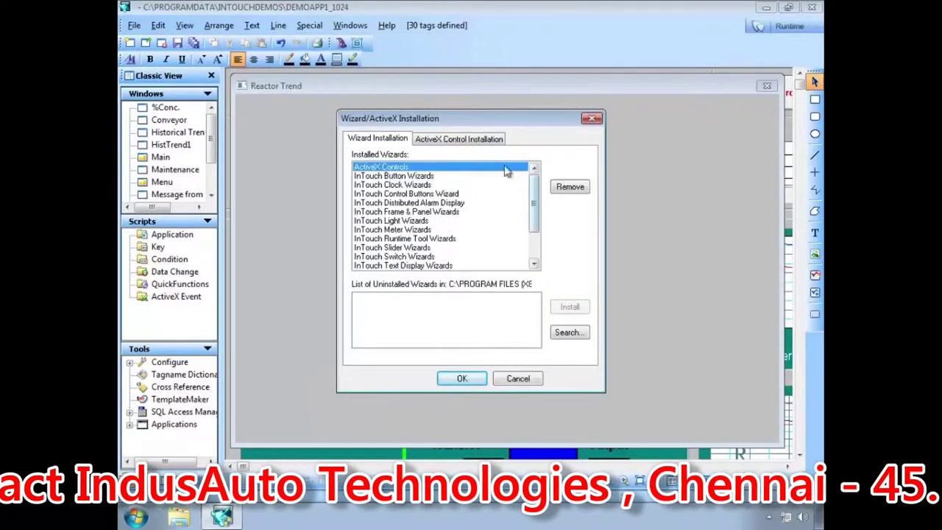
{"action": "left_click", "coordinate": [486, 140]}
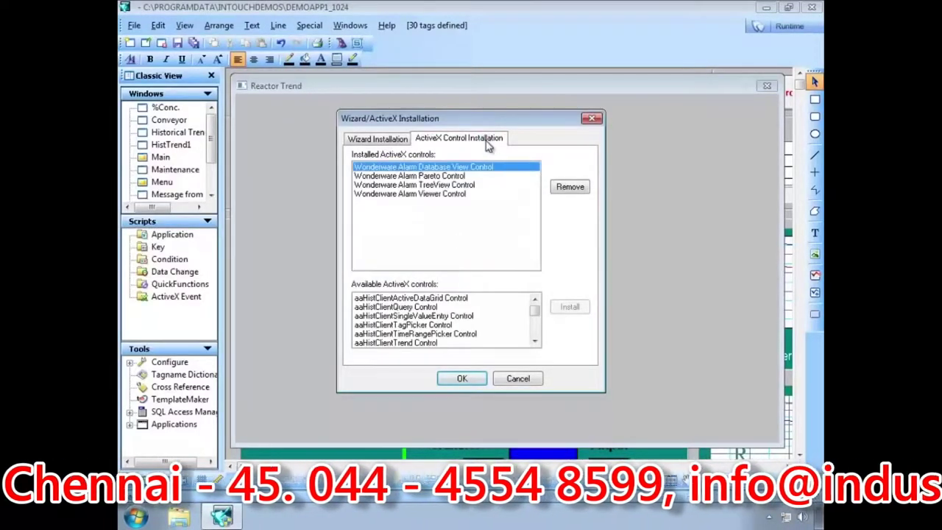
{"action": "left_click", "coordinate": [445, 344]}
{"action": "left_click", "coordinate": [572, 307]}
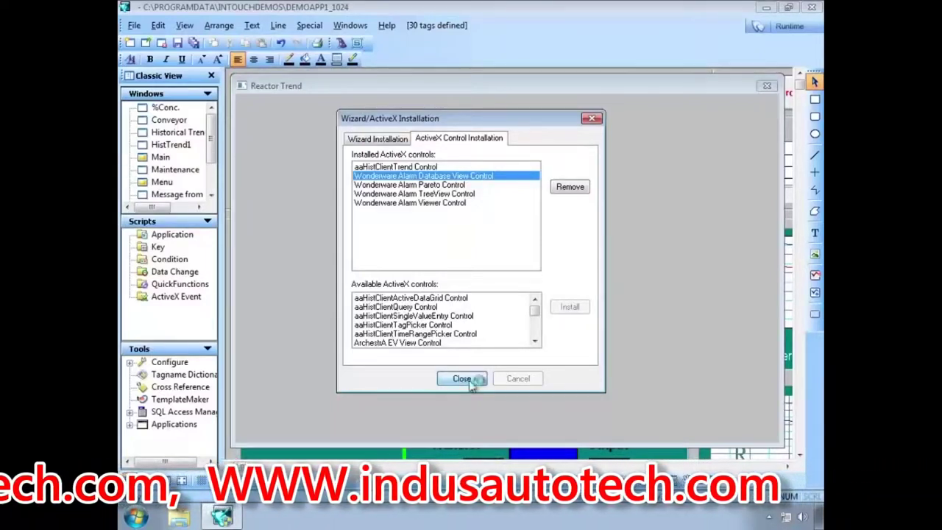
{"action": "left_click", "coordinate": [471, 386]}
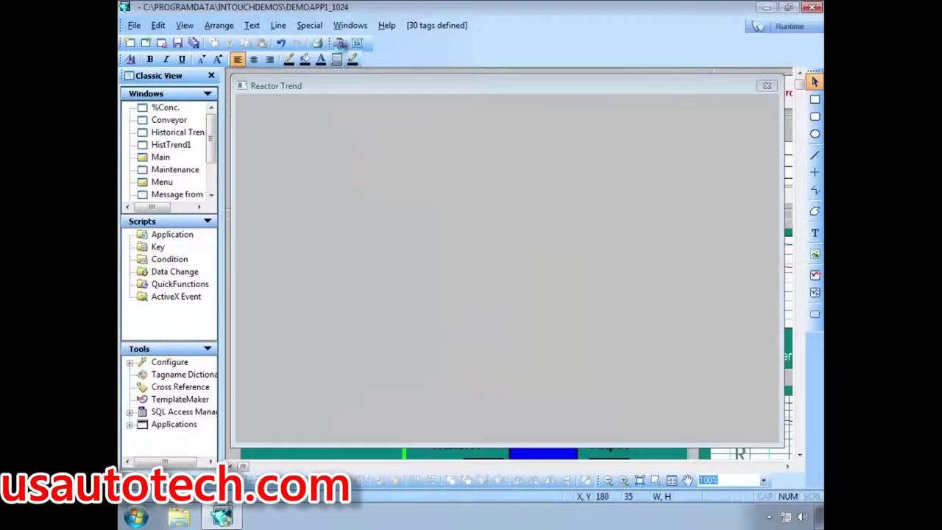
Step: Place an aaHistClientTrend control at Reactor Trend's top-left and stretch it across the window
{"action": "left_click", "coordinate": [341, 44]}
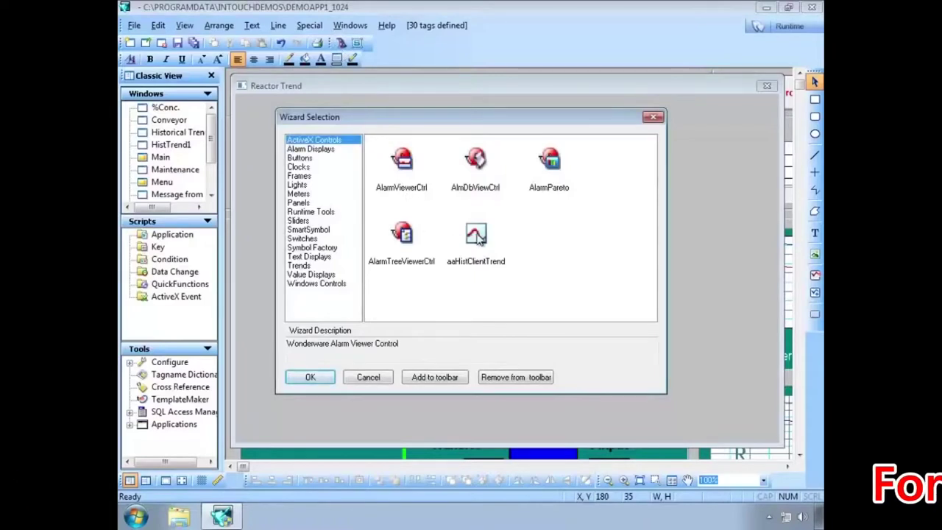
{"action": "left_click", "coordinate": [310, 377]}
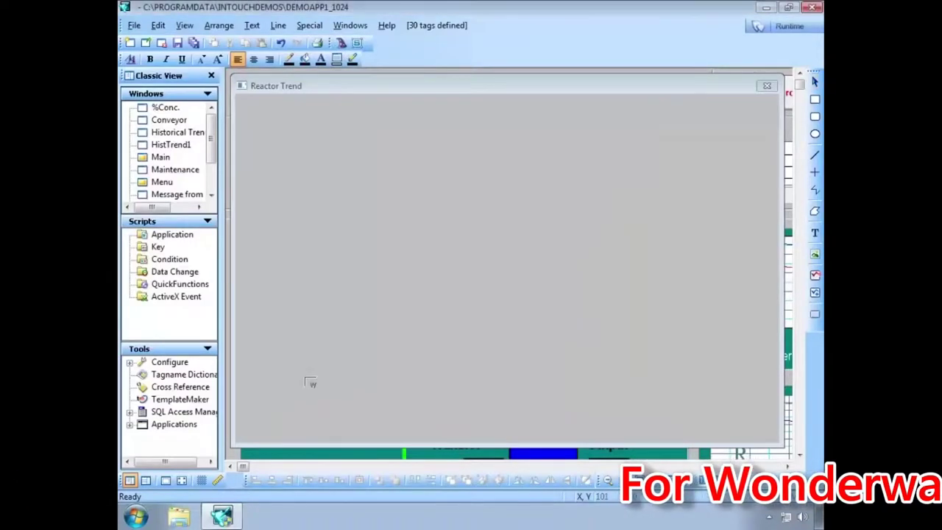
{"action": "left_click", "coordinate": [246, 105]}
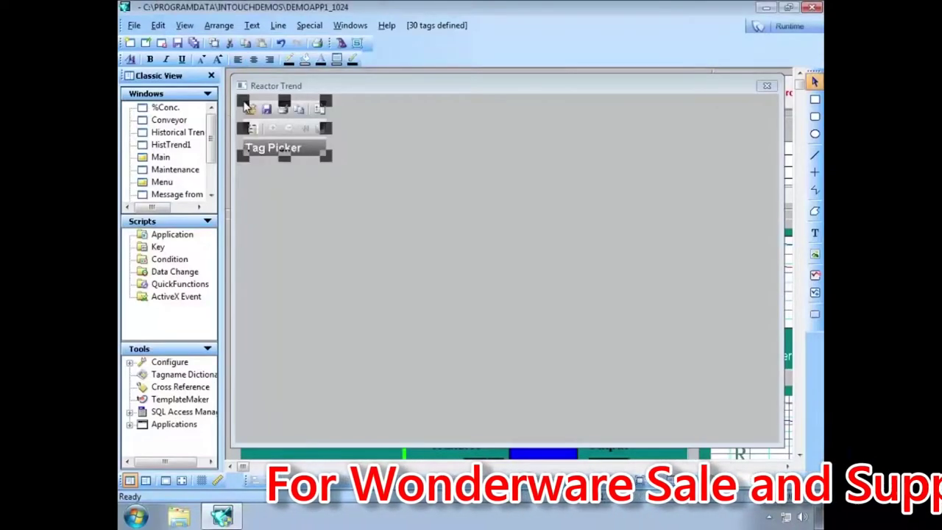
{"action": "left_click_drag", "start_coordinate": [329, 155], "coordinate": [770, 430]}
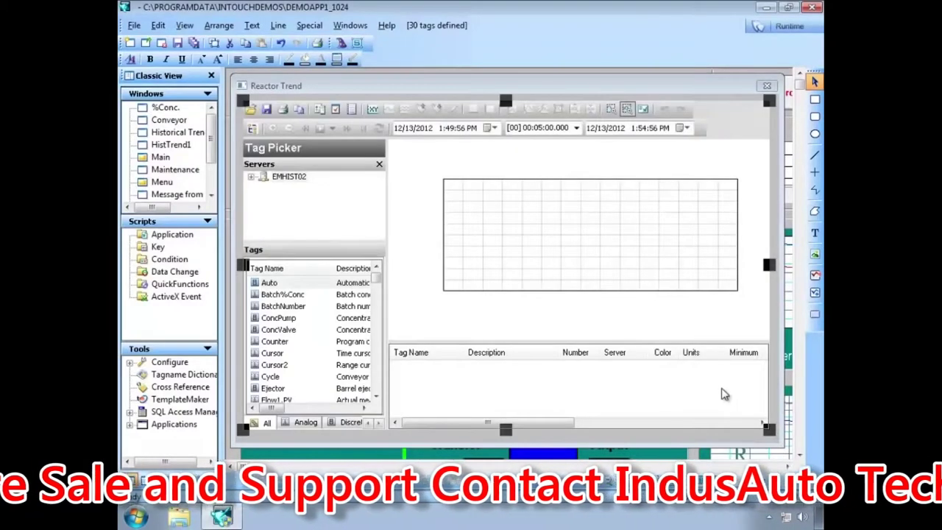